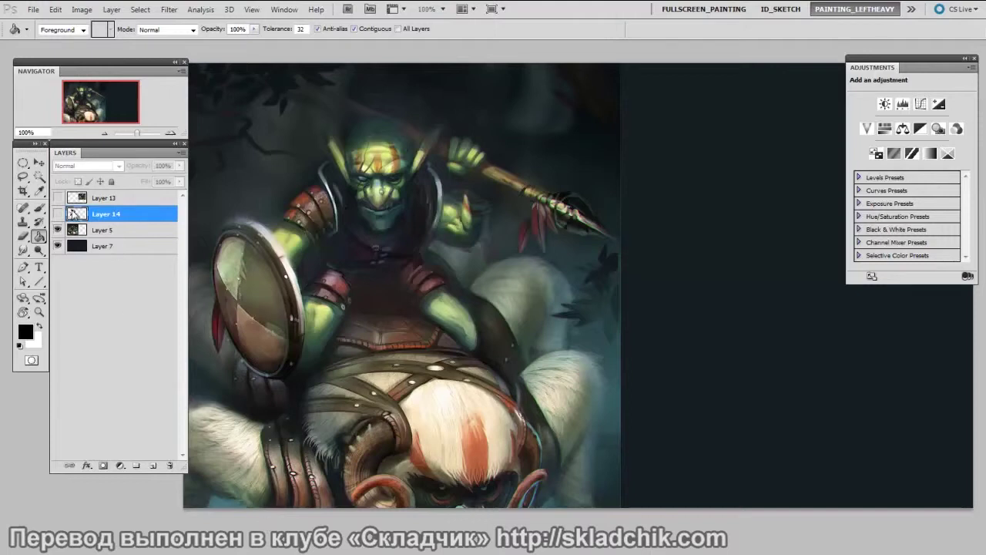
Load Layer 14's skin shape as a selection and add a Gradient Map adjustment layer masked to the goblin's skin.
{"action": "left_click", "coordinate": [78, 214], "text": "ctrl"}
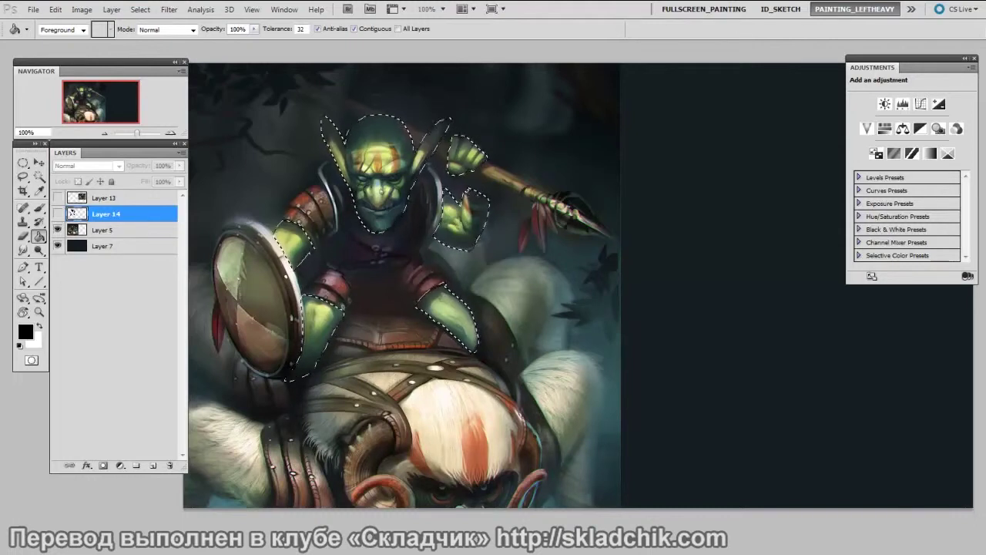
{"action": "left_click", "coordinate": [121, 467]}
{"action": "left_click", "coordinate": [158, 440]}
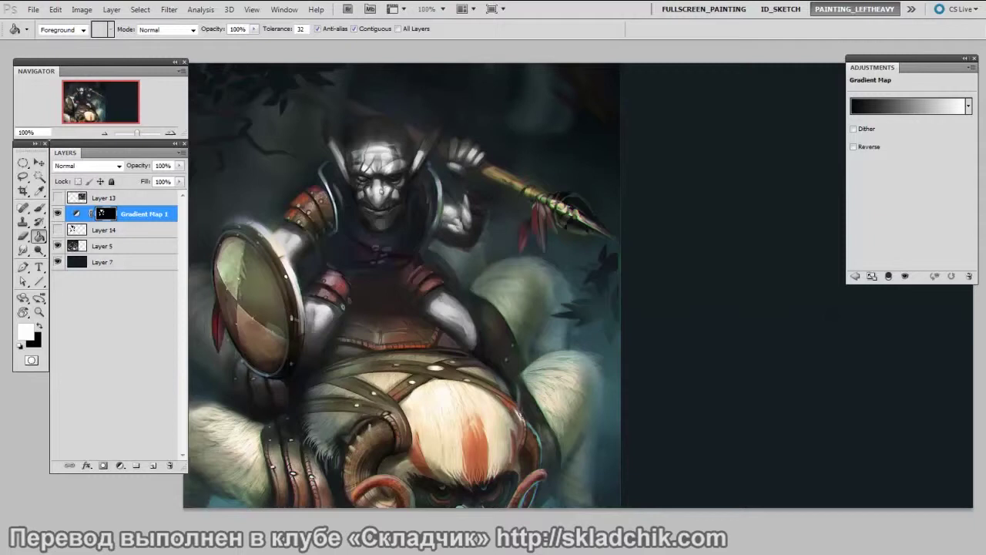
Apply the dark navy to yellow to pale cyan gradient preset to the gradient map and compare it with the original skin colours.
{"action": "left_click", "coordinate": [906, 109]}
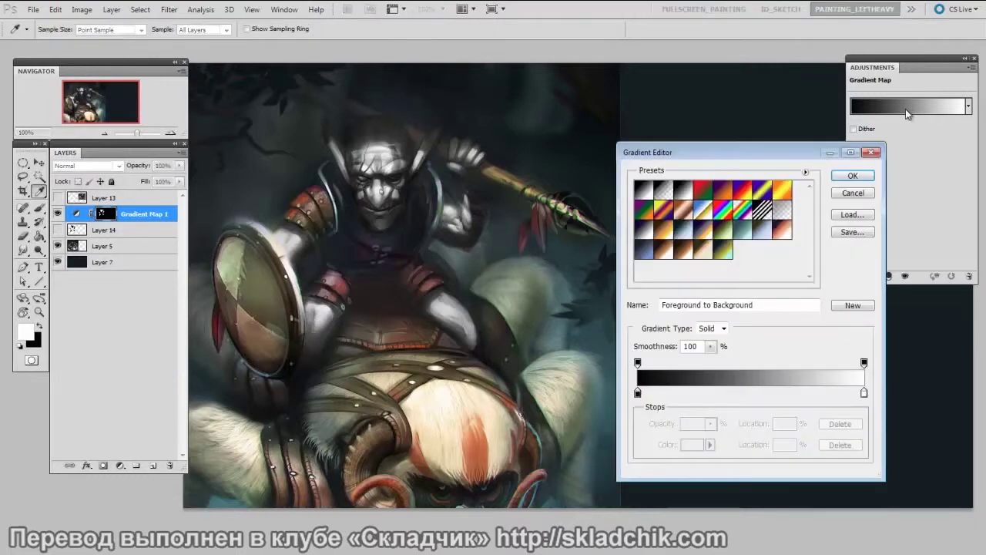
{"action": "left_click_drag", "start_coordinate": [800, 156], "coordinate": [772, 178]}
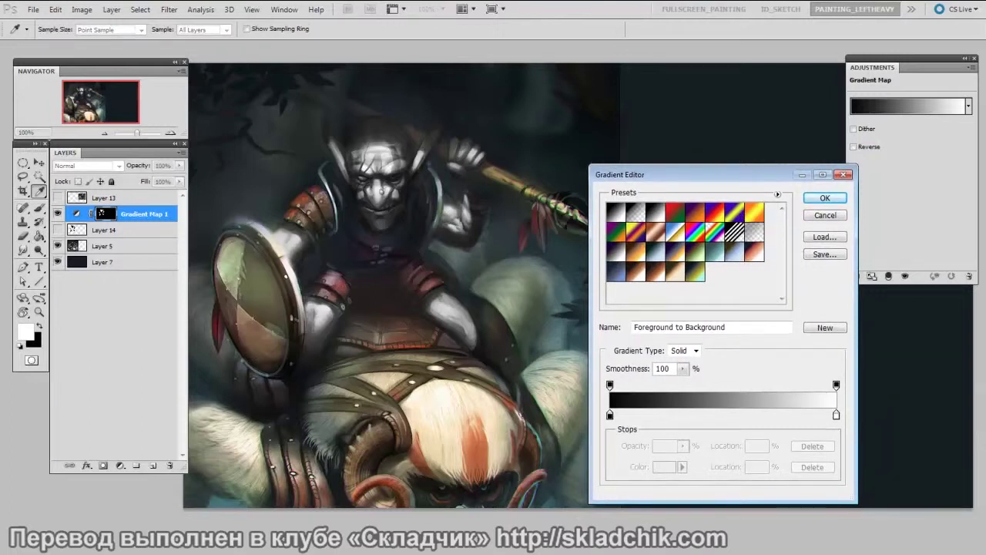
{"action": "left_click", "coordinate": [636, 269]}
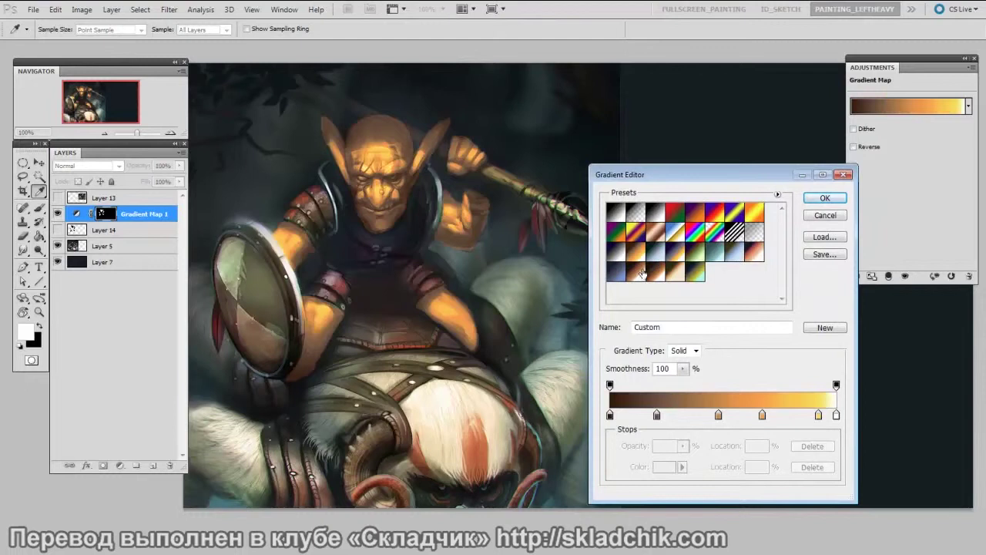
{"action": "left_click", "coordinate": [654, 258]}
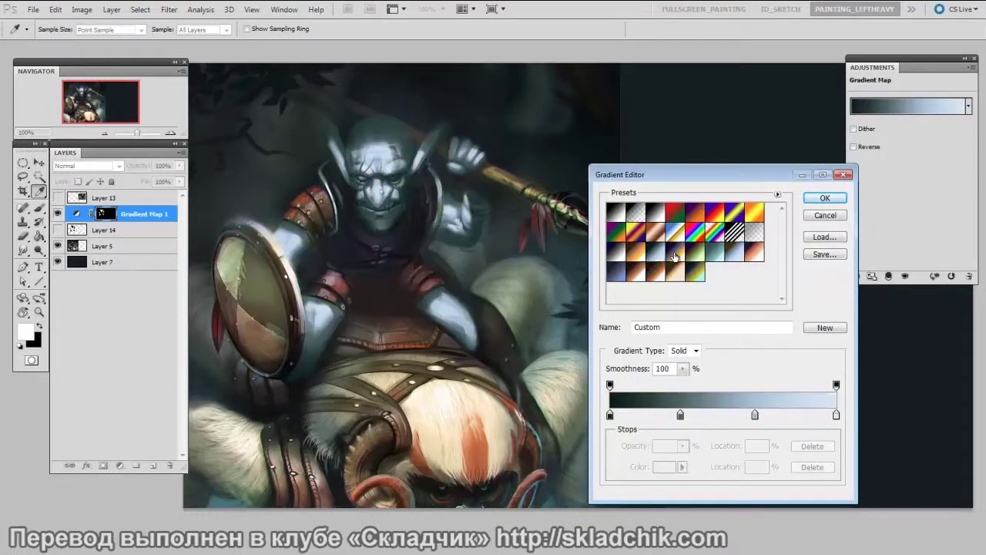
{"action": "left_click", "coordinate": [675, 257]}
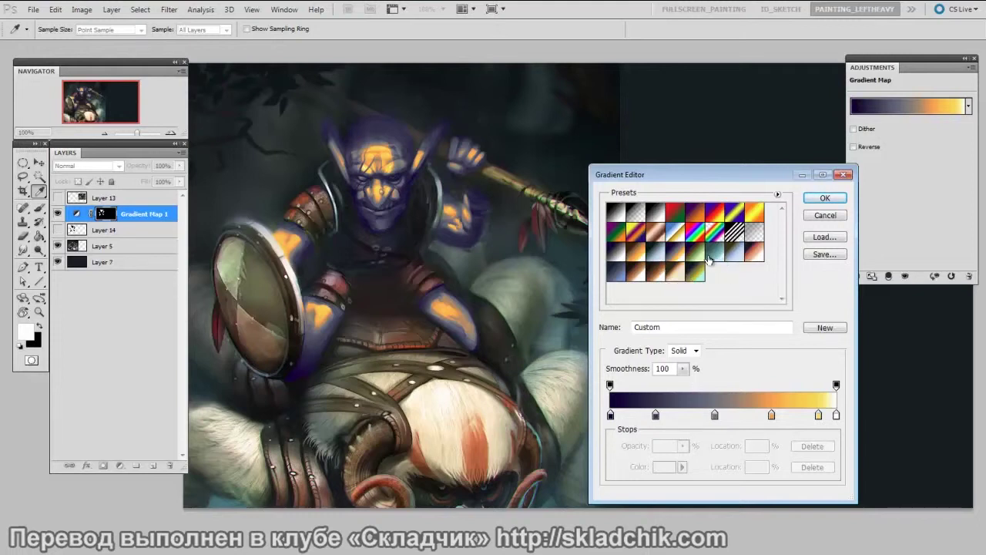
{"action": "left_click", "coordinate": [705, 259]}
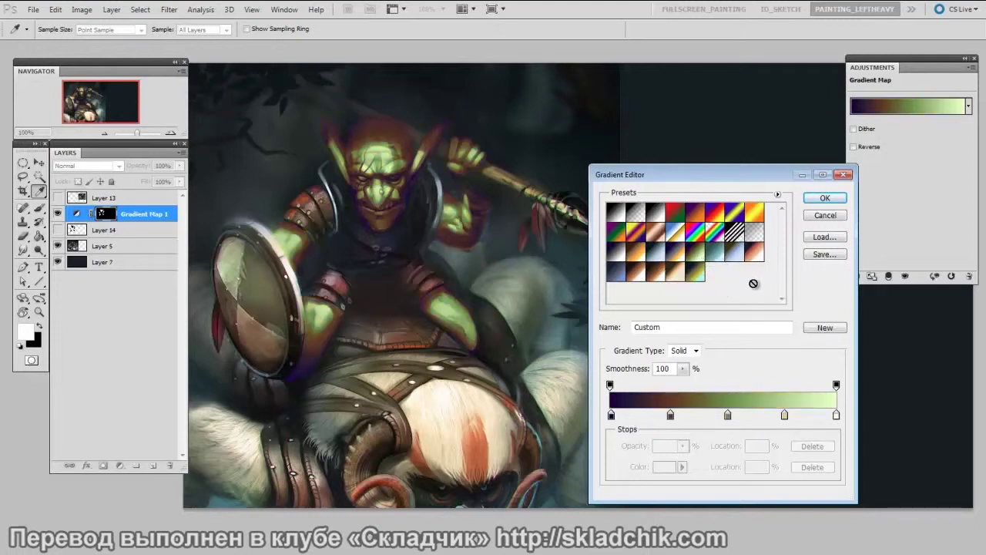
{"action": "left_click", "coordinate": [698, 278]}
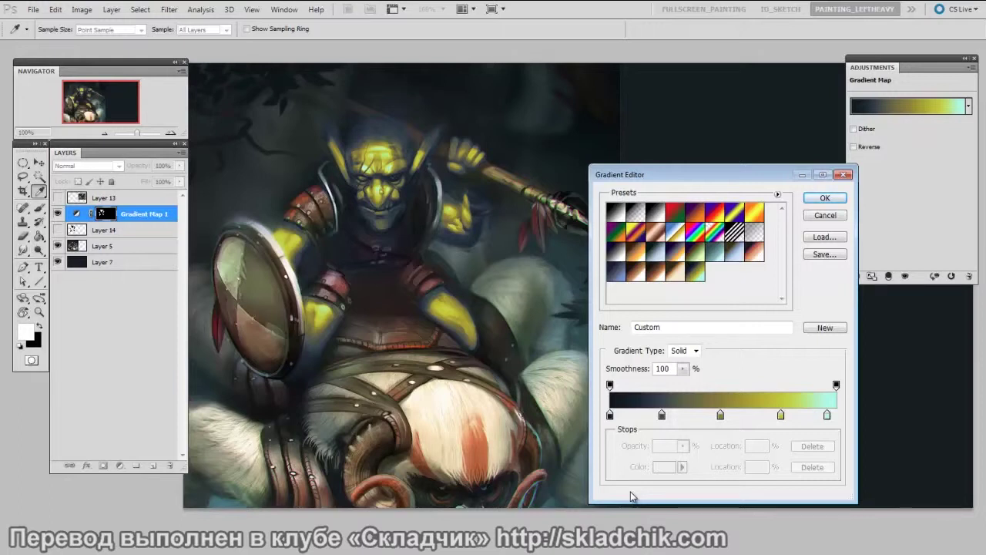
{"action": "left_click", "coordinate": [825, 199]}
{"action": "key", "text": "g"}
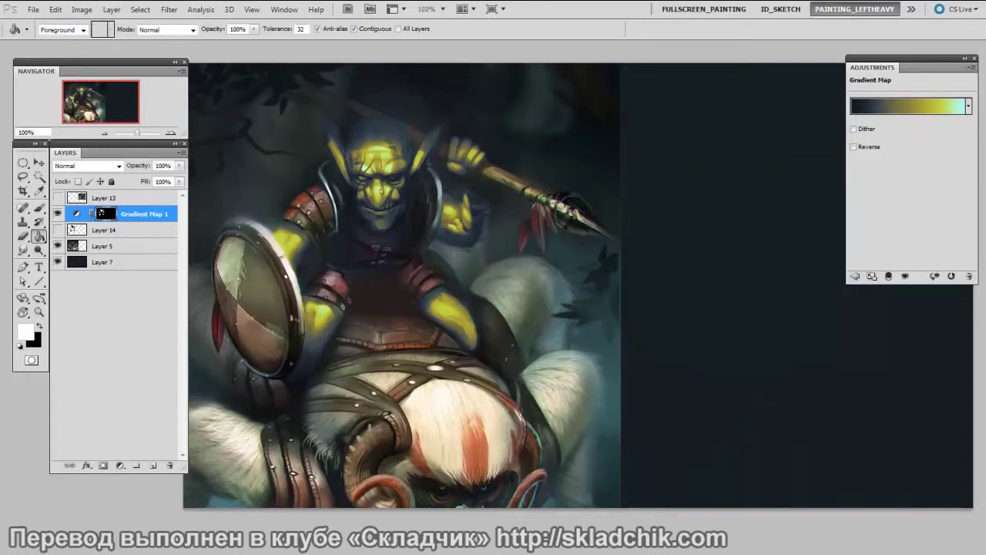
{"action": "left_click", "coordinate": [57, 213]}
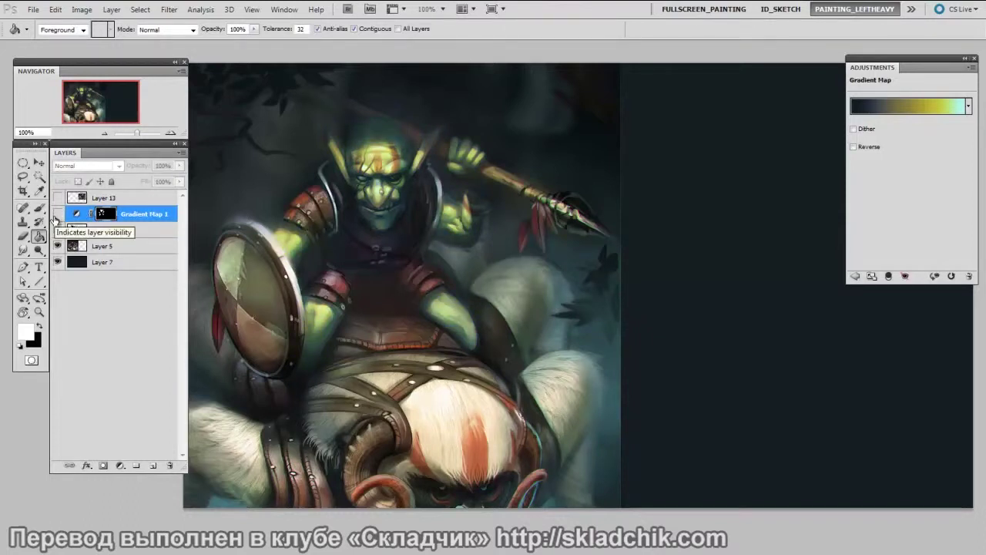
{"action": "left_click", "coordinate": [57, 213]}
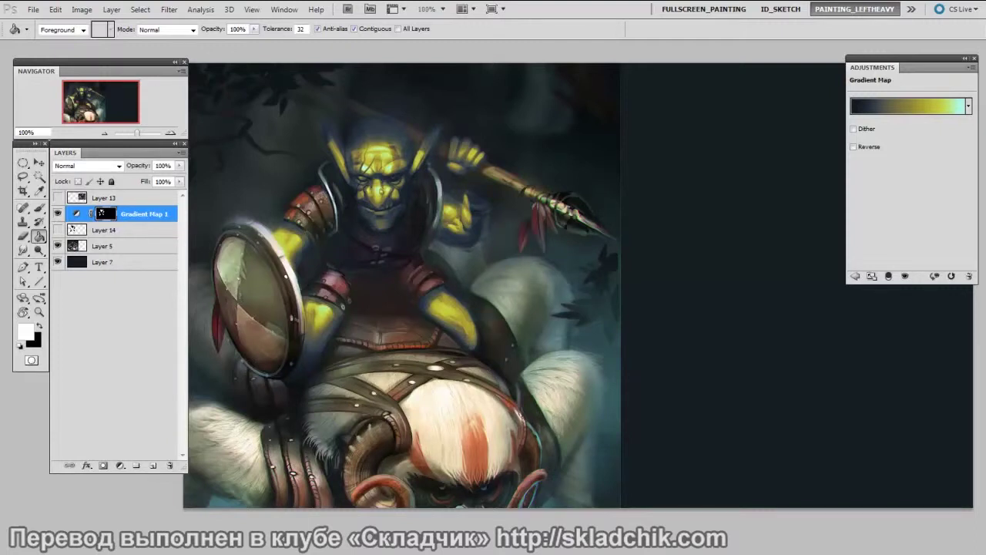
Paint black on the gradient map's mask with a small brush over the goblin's eye and raised fingertip to restore their original colours.
{"action": "scroll", "coordinate": [455, 217], "scroll_direction": "up", "scroll_amount": 1}
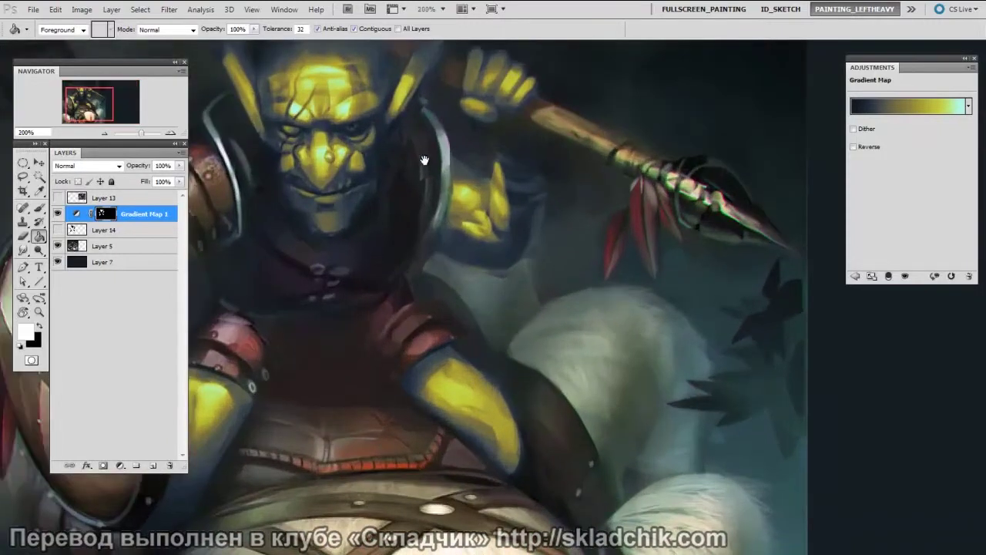
{"action": "left_click_drag", "start_coordinate": [424, 160], "coordinate": [513, 238]}
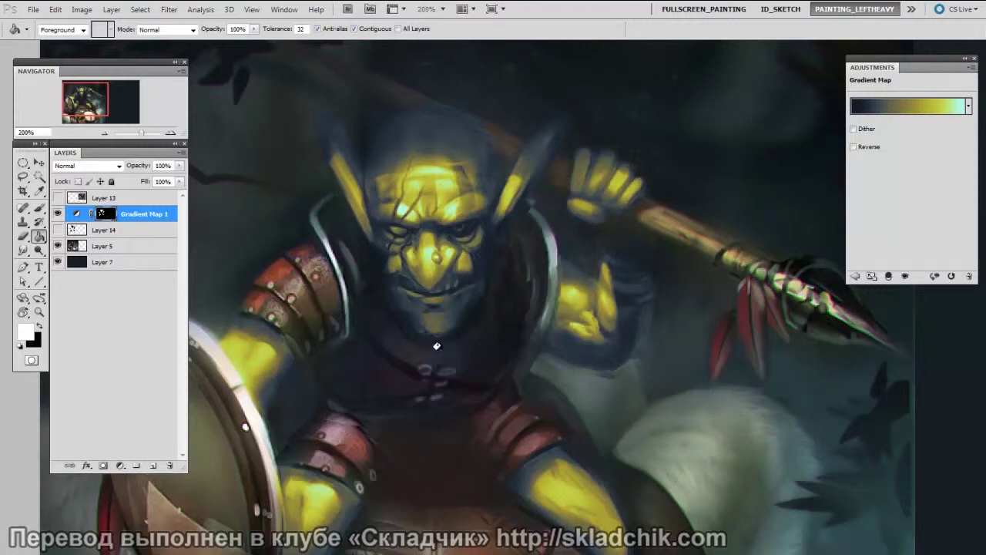
{"action": "key", "text": "x"}
{"action": "key", "text": "b"}
{"action": "key", "text": "bracketleft"}
{"action": "key", "text": "bracketleft"}
{"action": "key", "text": "bracketright"}
{"action": "key", "text": "bracketright"}
{"action": "left_click_drag", "start_coordinate": [395, 229], "coordinate": [398, 233]}
{"action": "key", "text": "bracketleft"}
{"action": "left_click_drag", "start_coordinate": [587, 394], "coordinate": [531, 336]}
{"action": "key", "text": "bracketleft"}
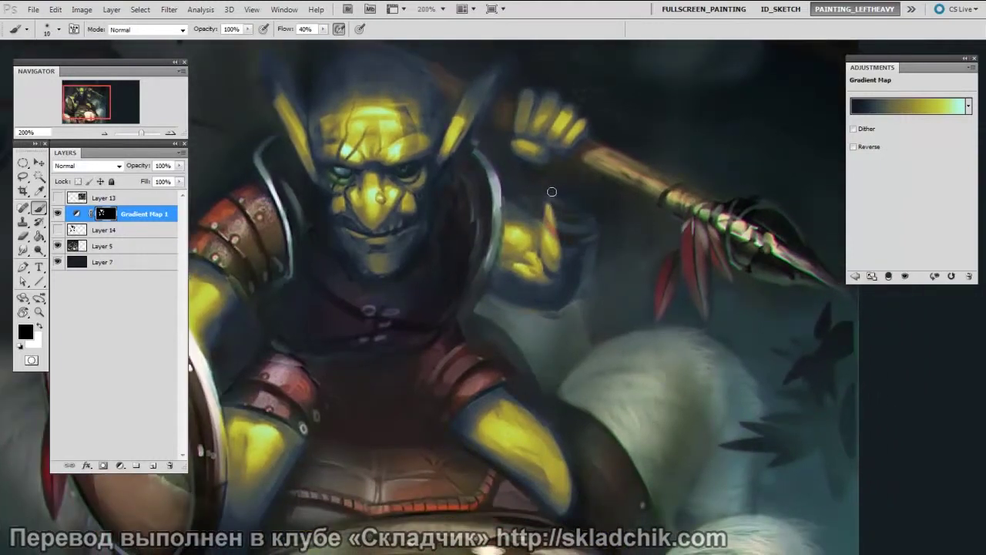
{"action": "left_click_drag", "start_coordinate": [417, 447], "coordinate": [569, 425]}
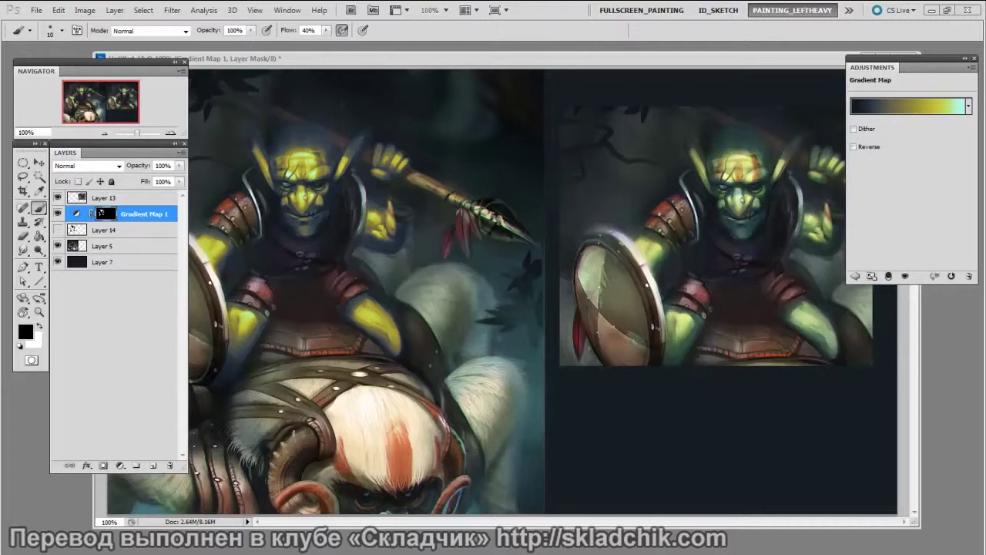
Try recolouring the gradient map's middle colour stop, at location 49%, to the reddish brown a97556.
{"action": "left_click", "coordinate": [914, 107]}
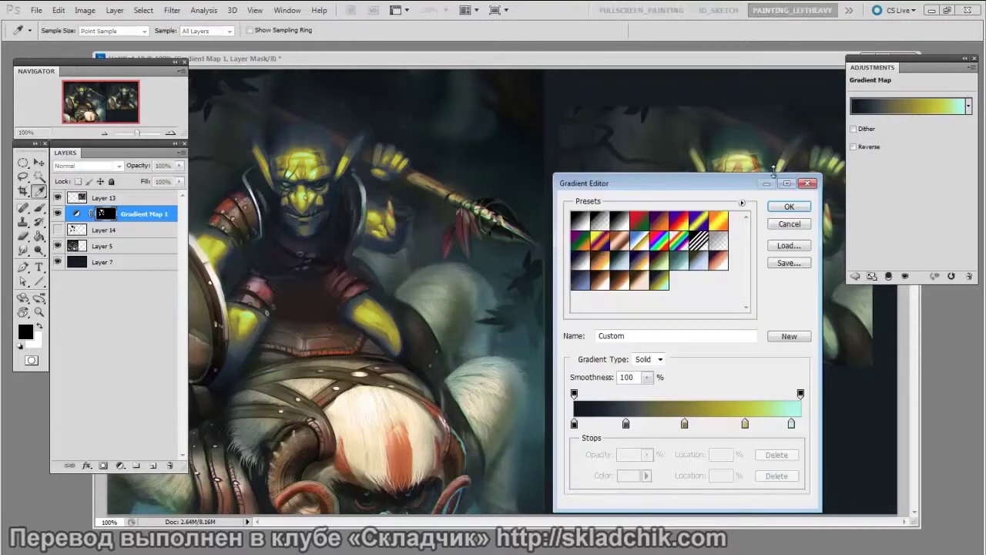
{"action": "left_click_drag", "start_coordinate": [727, 185], "coordinate": [727, 198]}
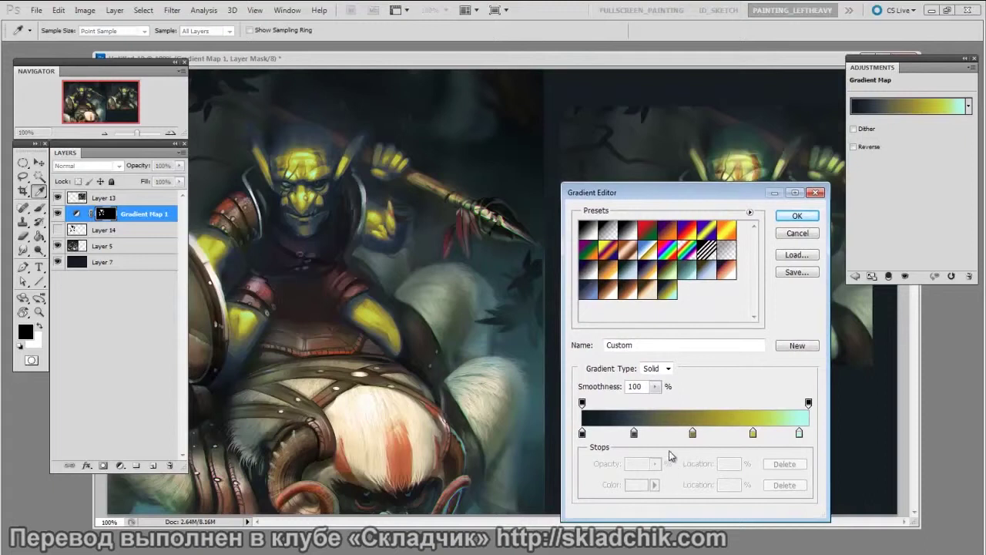
{"action": "left_click_drag", "start_coordinate": [693, 437], "coordinate": [691, 436]}
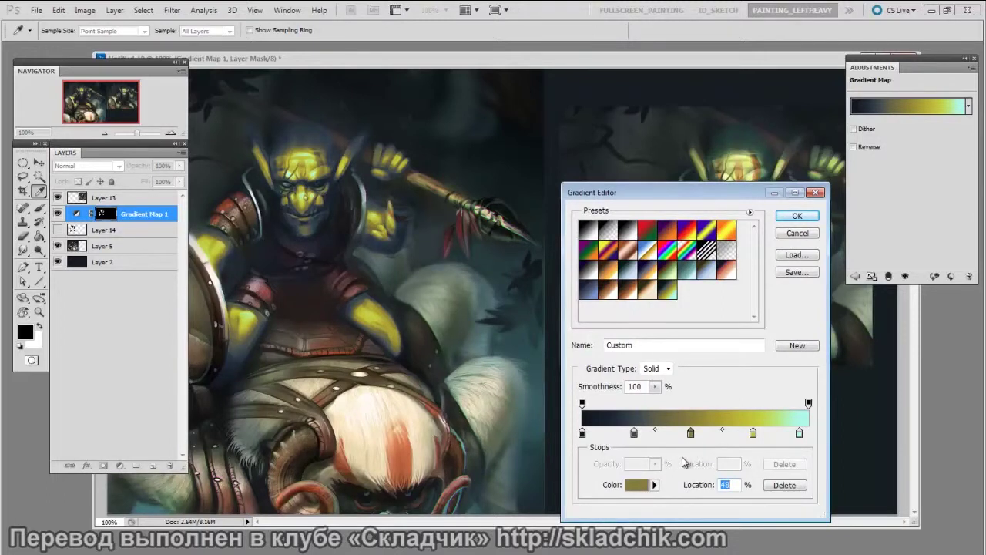
{"action": "left_click_drag", "start_coordinate": [690, 434], "coordinate": [692, 434]}
{"action": "left_click", "coordinate": [649, 484]}
{"action": "left_click_drag", "start_coordinate": [830, 209], "coordinate": [847, 171]}
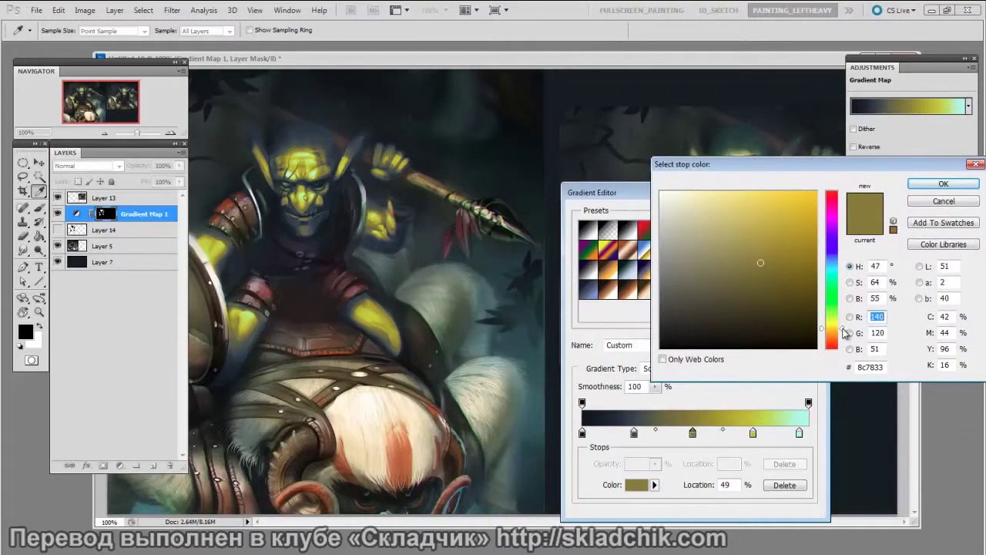
{"action": "left_click_drag", "start_coordinate": [844, 331], "coordinate": [845, 335]}
{"action": "left_click_drag", "start_coordinate": [845, 343], "coordinate": [845, 344]}
{"action": "left_click_drag", "start_coordinate": [758, 263], "coordinate": [738, 245]}
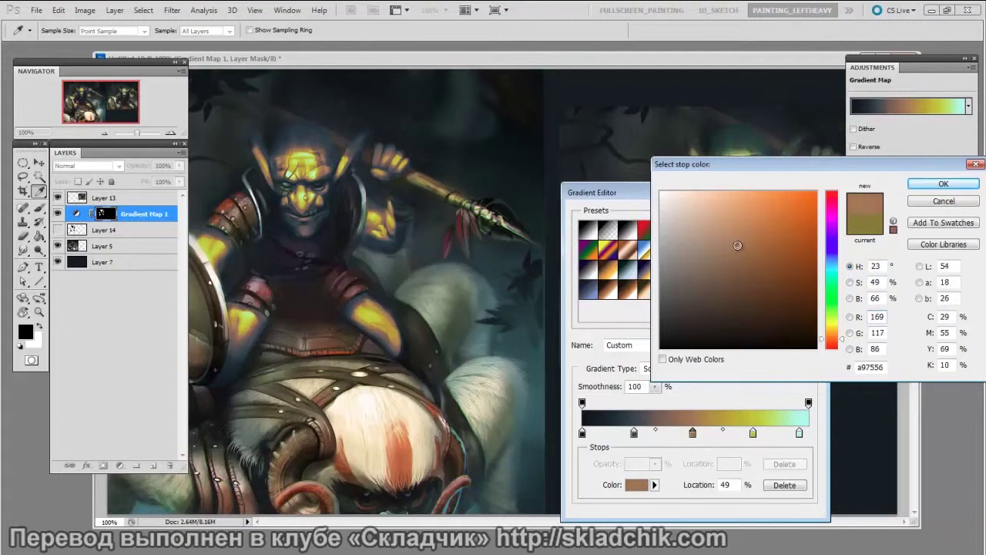
{"action": "left_click", "coordinate": [932, 193]}
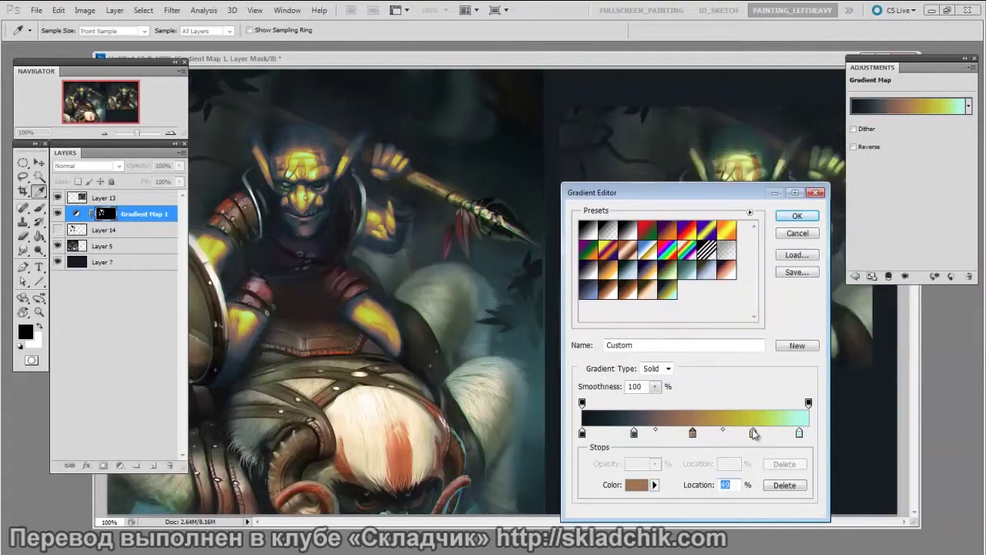
Try moving the dark blue-grey colour stop to location 24% and cancel the gradient edits.
{"action": "mouse_move", "coordinate": [754, 435]}
{"action": "left_mouse_down"}
{"action": "mouse_move", "coordinate": [764, 441]}
{"action": "mouse_move", "coordinate": [753, 438]}
{"action": "left_mouse_up"}
{"action": "left_click_drag", "start_coordinate": [633, 436], "coordinate": [636, 441]}
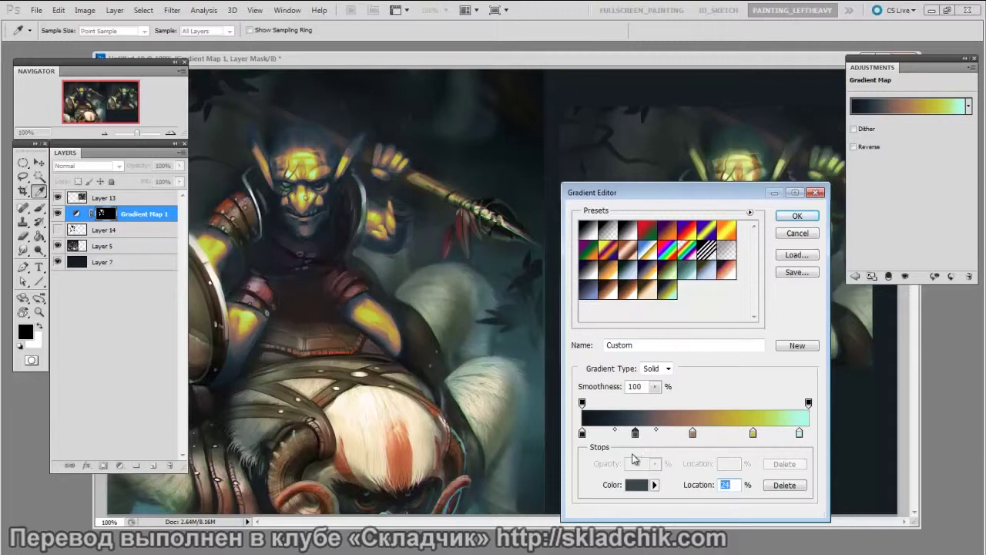
{"action": "left_click", "coordinate": [802, 232]}
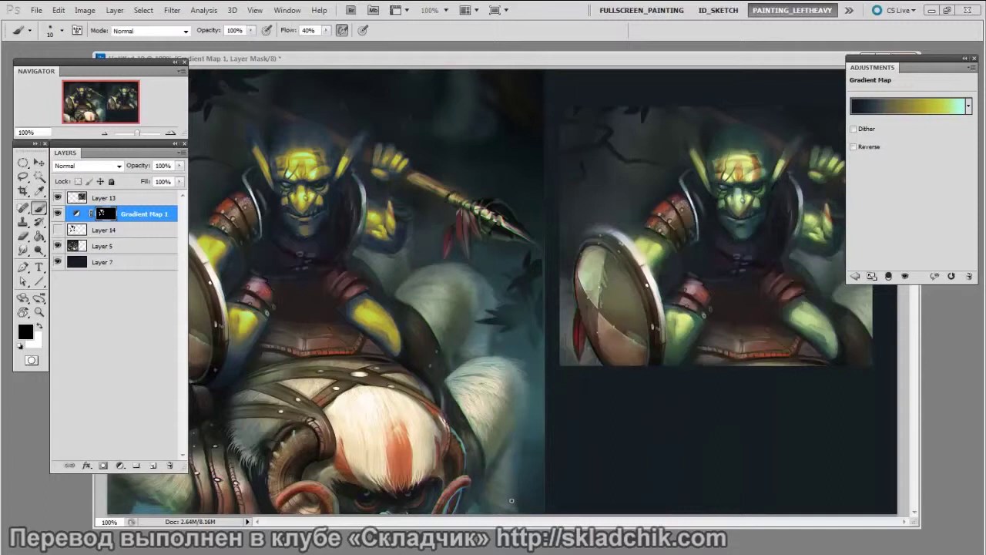
Preview several other gradient presets on the goblin's skin, including brown-to-blue, purple-to-orange and teal-to-pale-blue, and discard the changes.
{"action": "left_click", "coordinate": [914, 107]}
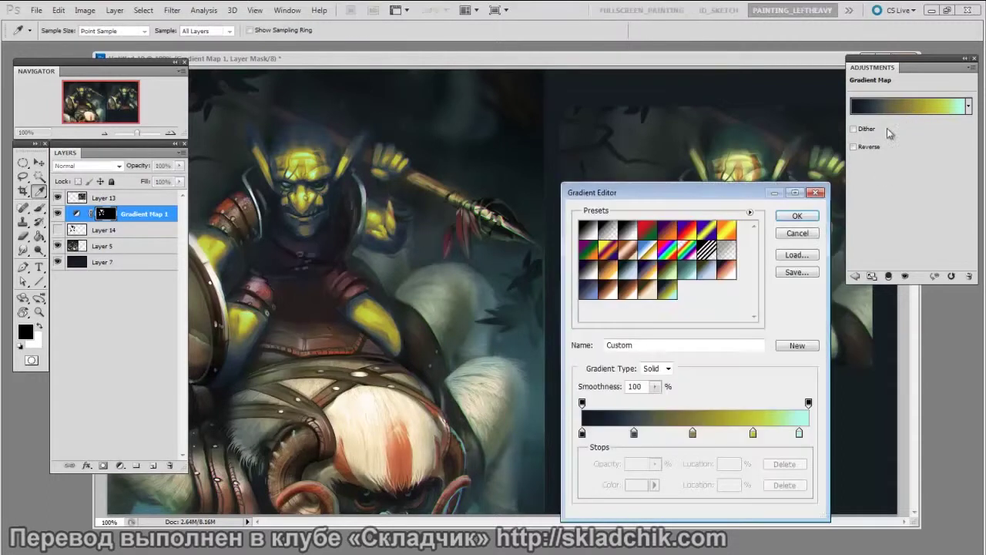
{"action": "left_click", "coordinate": [706, 275]}
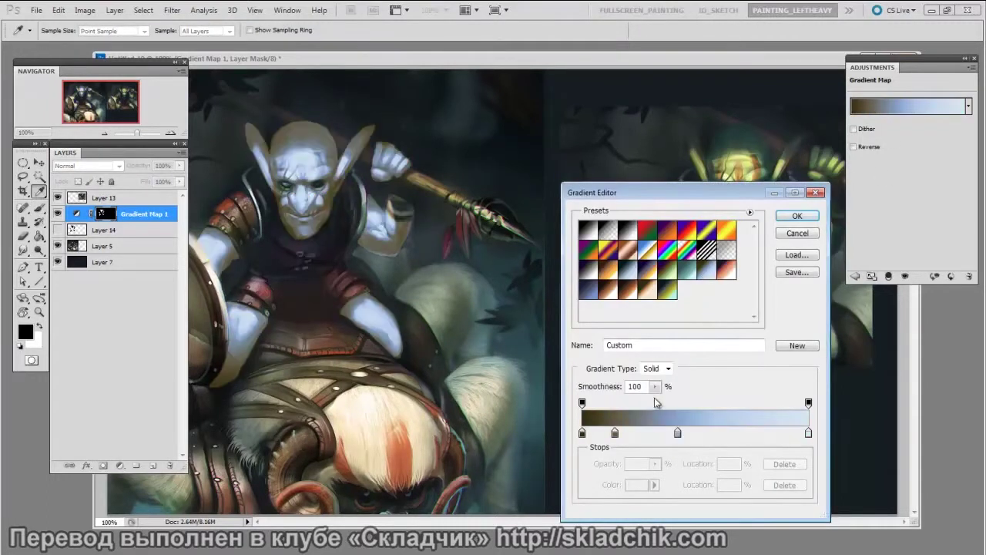
{"action": "left_click", "coordinate": [669, 291]}
{"action": "left_click", "coordinate": [651, 276]}
{"action": "left_click", "coordinate": [651, 278]}
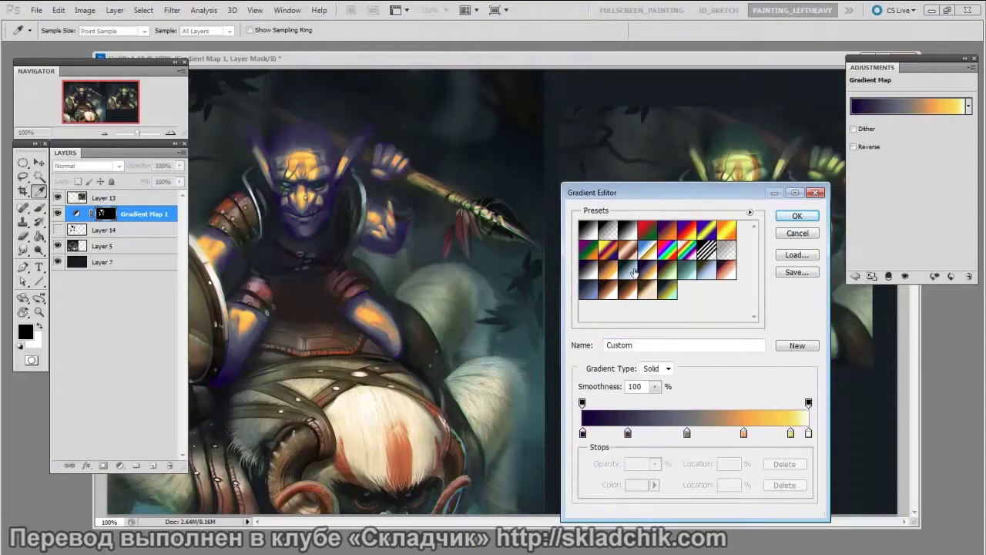
{"action": "left_click", "coordinate": [636, 276]}
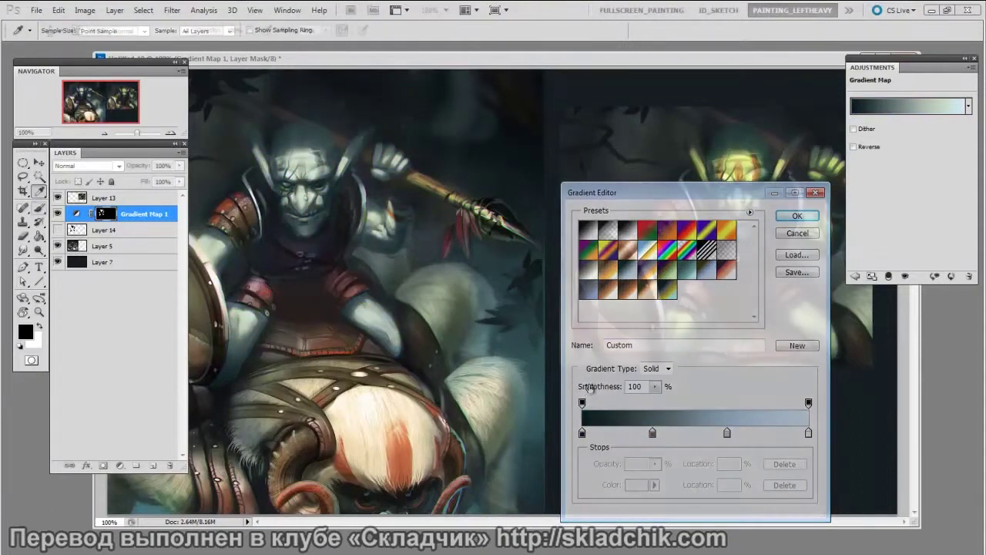
{"action": "key", "text": "Escape"}
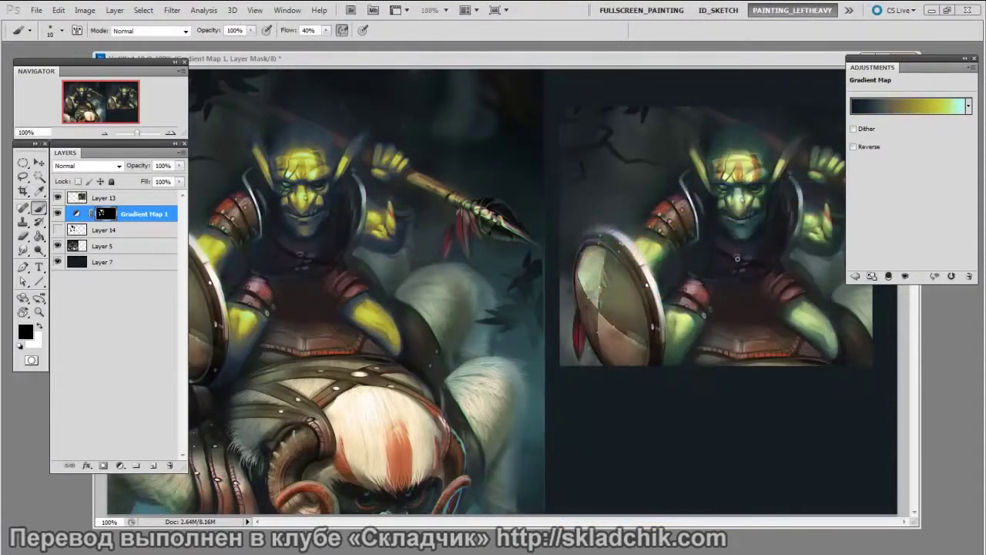